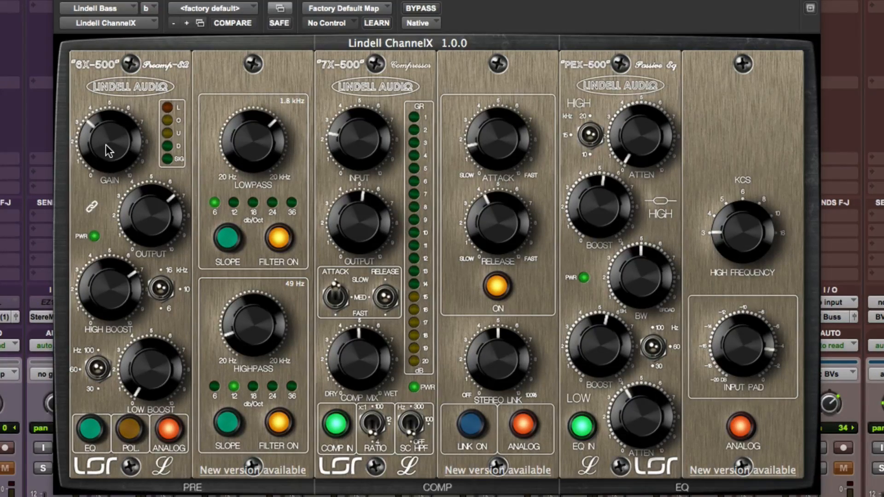
# Toggle the gain and output link in the Lindell Bass ChannelX preamp and set the gain to about 7.
pyautogui.moveTo(106, 145); pyautogui.dragTo(115, 67)
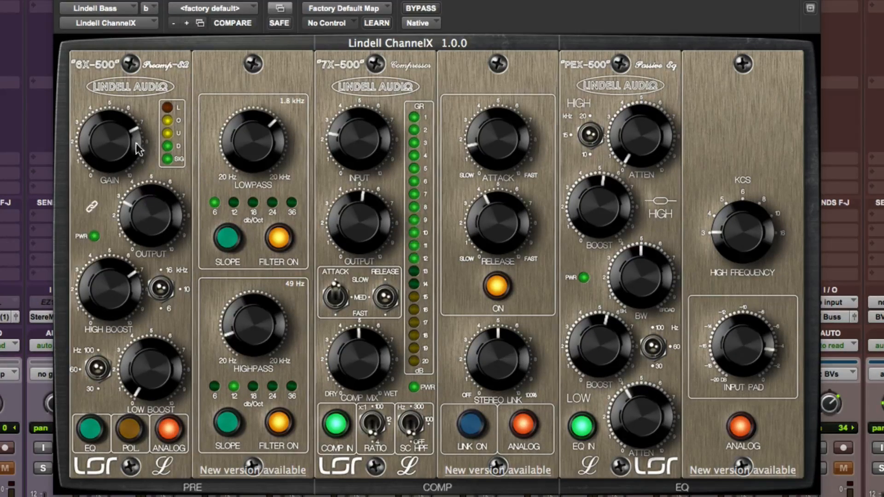
pyautogui.click(92, 208)
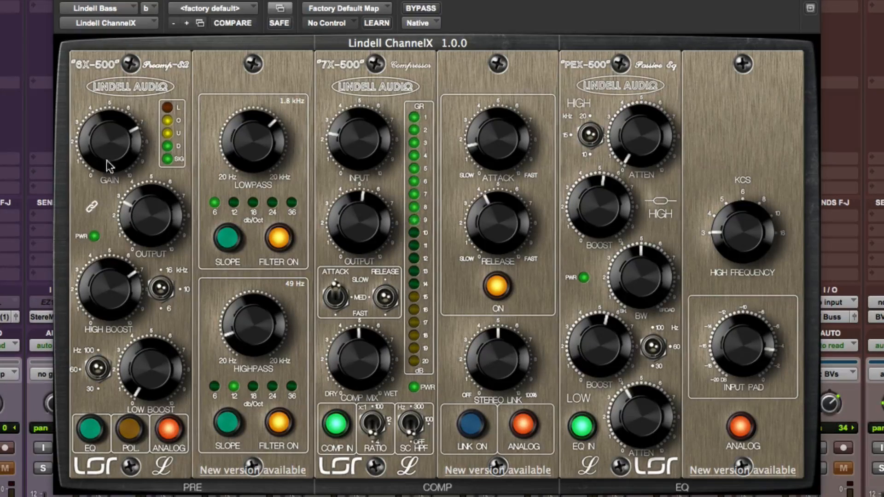
pyautogui.moveTo(110, 167); pyautogui.dragTo(111, 82)
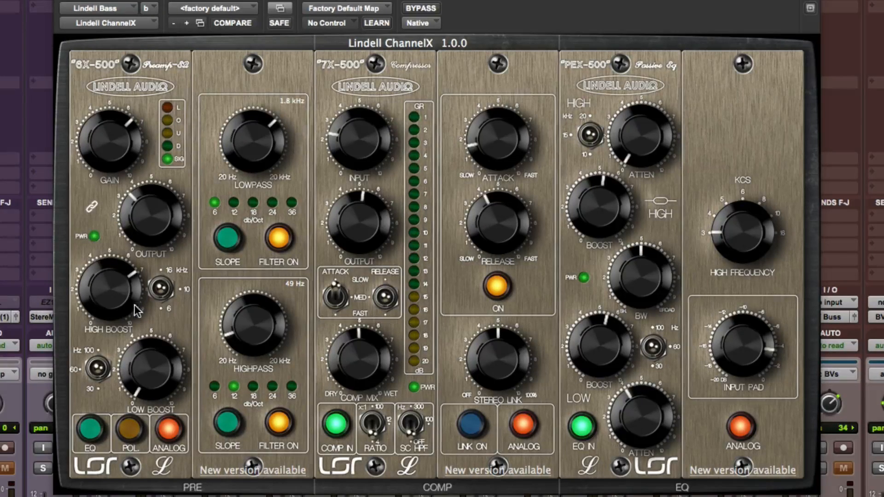
# Compare the bass with the preamp's 49 Hz highpass filter switched off and back on.
pyautogui.click(162, 282)
pyautogui.click(133, 433)
pyautogui.click(281, 421)
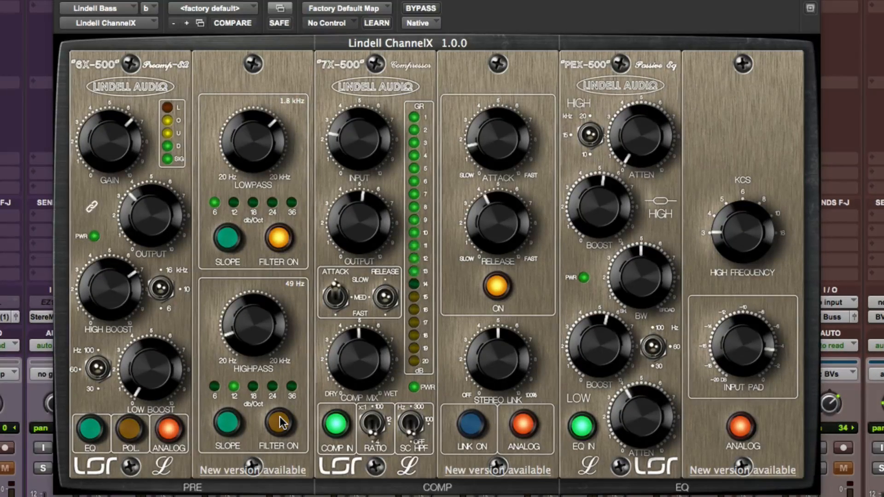
pyautogui.click(280, 419)
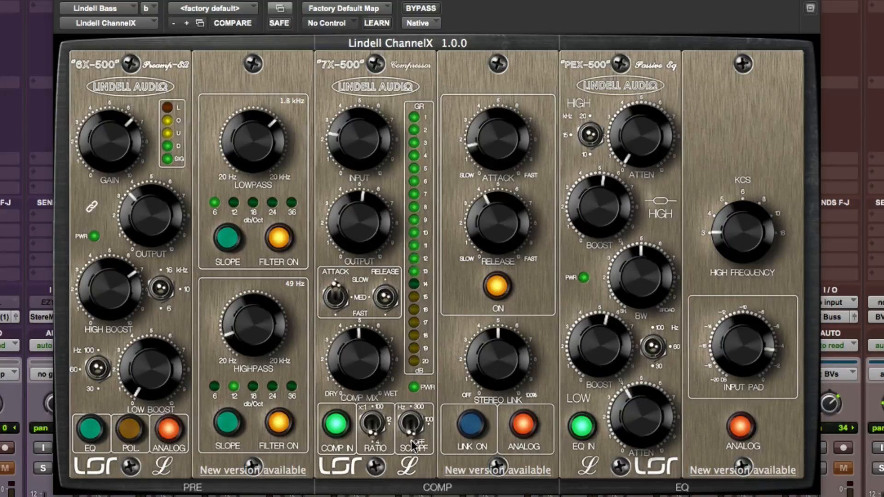
# Set the compressor's sidechain highpass filter to 100 Hz and nudge the comp mix slightly toward wet.
pyautogui.click(414, 425)
pyautogui.click(414, 425)
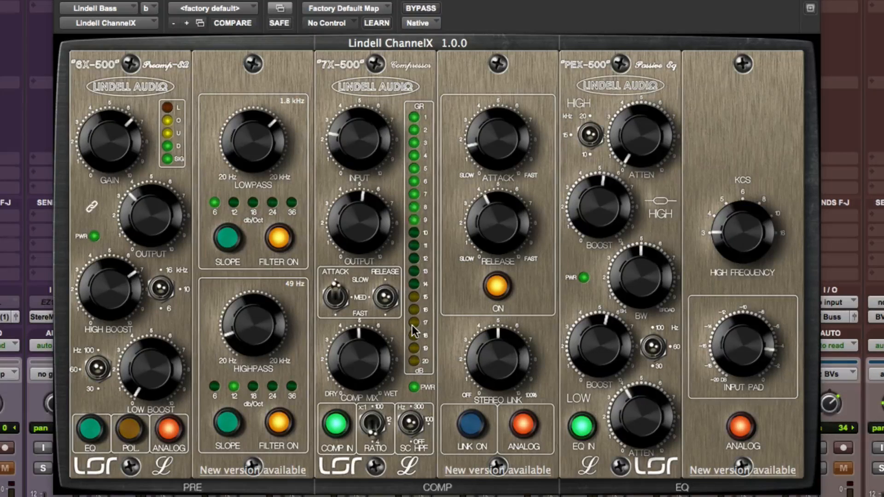
pyautogui.moveTo(365, 369)
pyautogui.mouseDown()
pyautogui.moveTo(383, 249)
pyautogui.moveTo(389, 490)
pyautogui.moveTo(362, 341)
pyautogui.moveTo(361, 370)
pyautogui.mouseUp()
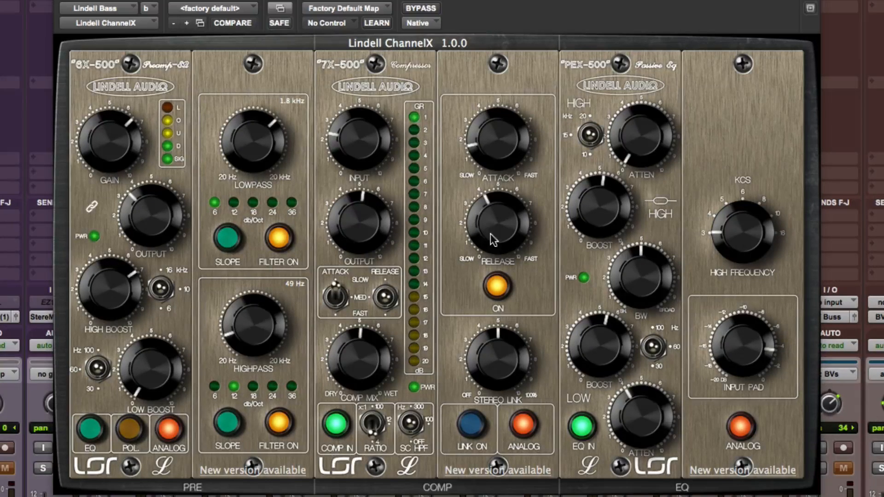
# With the compressor's variable timing off, set the attack switch to Fast and release to Slow, and re-enable the variable timing.
pyautogui.click(496, 287)
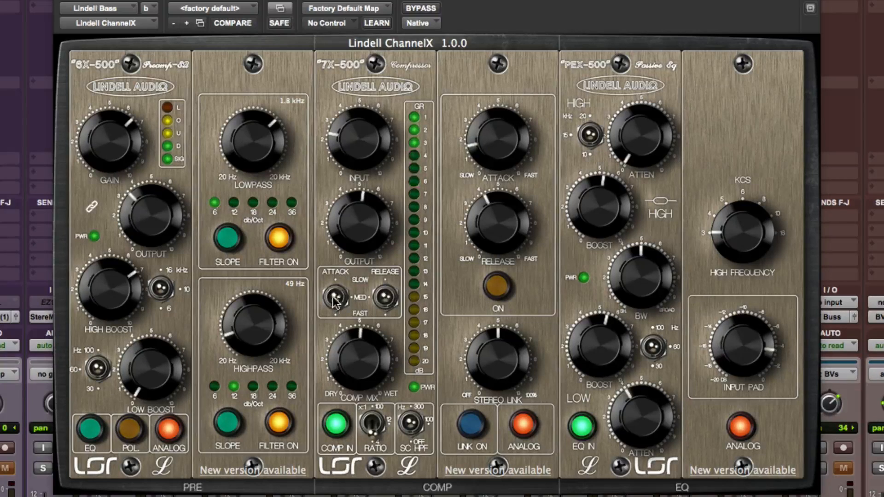
pyautogui.moveTo(332, 297); pyautogui.dragTo(332, 311)
pyautogui.moveTo(386, 295); pyautogui.dragTo(388, 325)
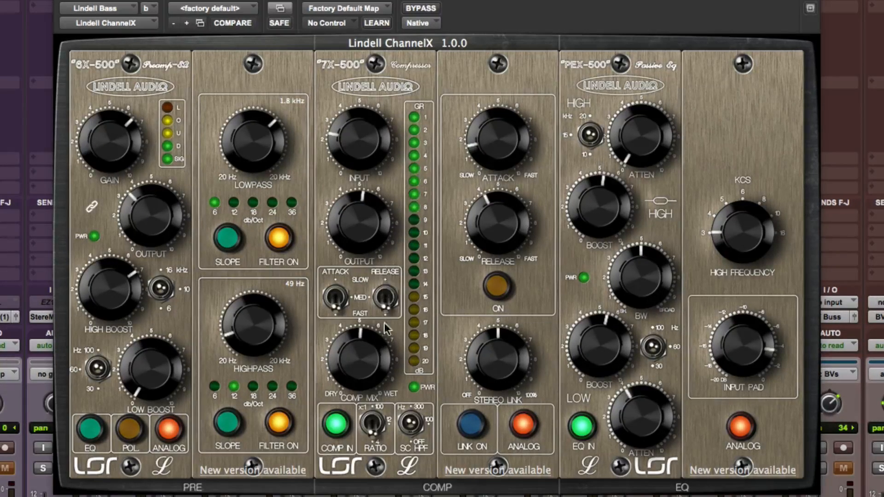
pyautogui.moveTo(385, 328); pyautogui.dragTo(385, 278)
pyautogui.click(496, 286)
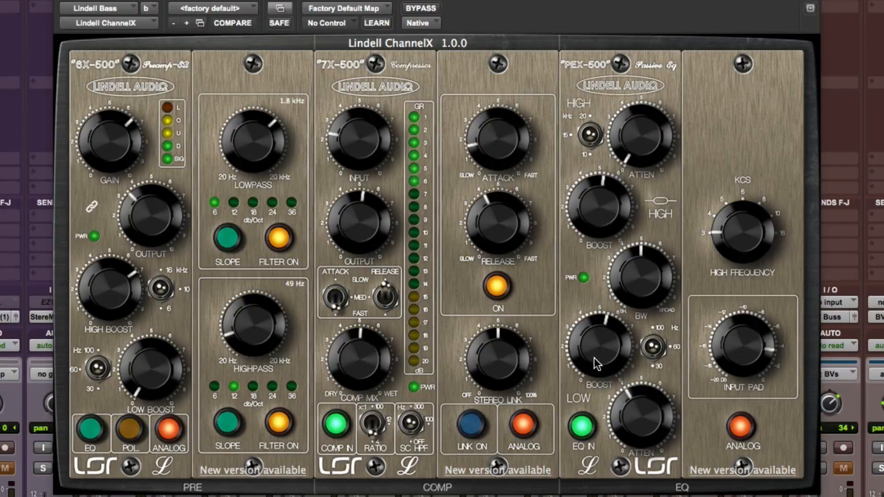
# Compare the bass with the ChannelX EQ off and on, and raise the EQ's low boost slightly.
pyautogui.click(578, 424)
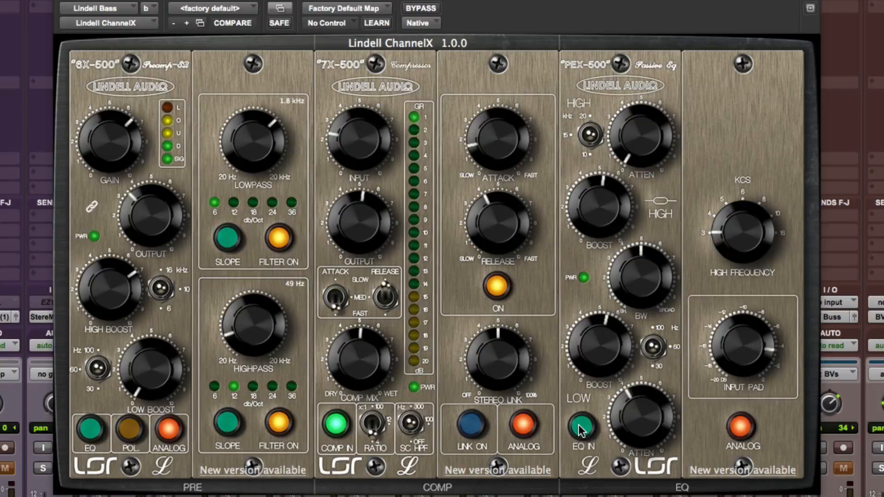
pyautogui.click(578, 424)
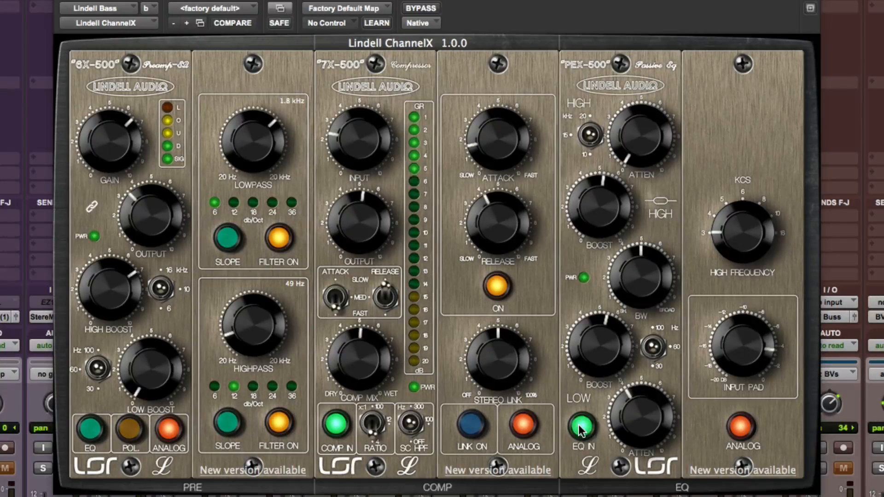
pyautogui.moveTo(591, 347)
pyautogui.mouseDown()
pyautogui.moveTo(590, 337)
pyautogui.moveTo(590, 349)
pyautogui.mouseUp()
# Compare the bass sound with the whole ChannelX plugin bypassed and active.
pyautogui.click(418, 8)
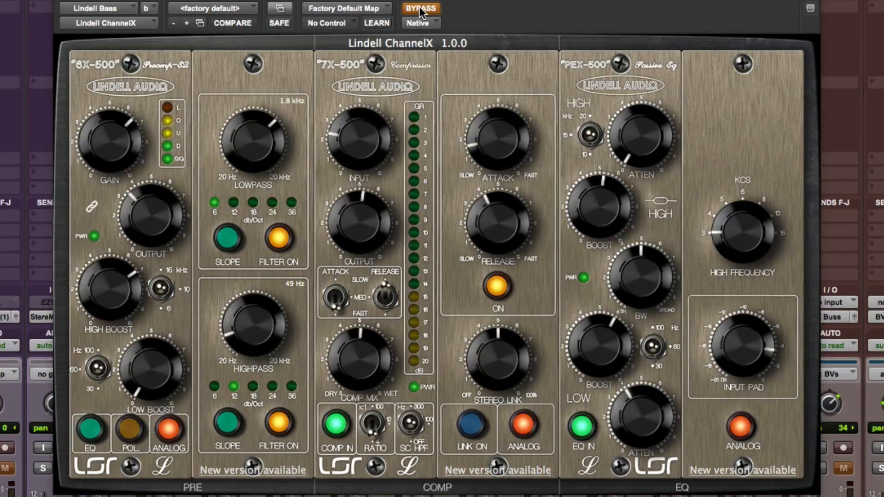
pyautogui.click(419, 7)
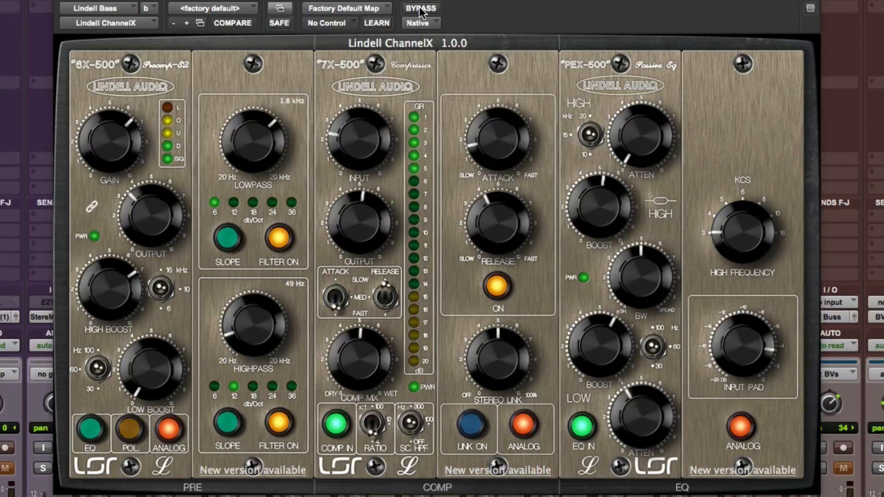
pyautogui.click(418, 8)
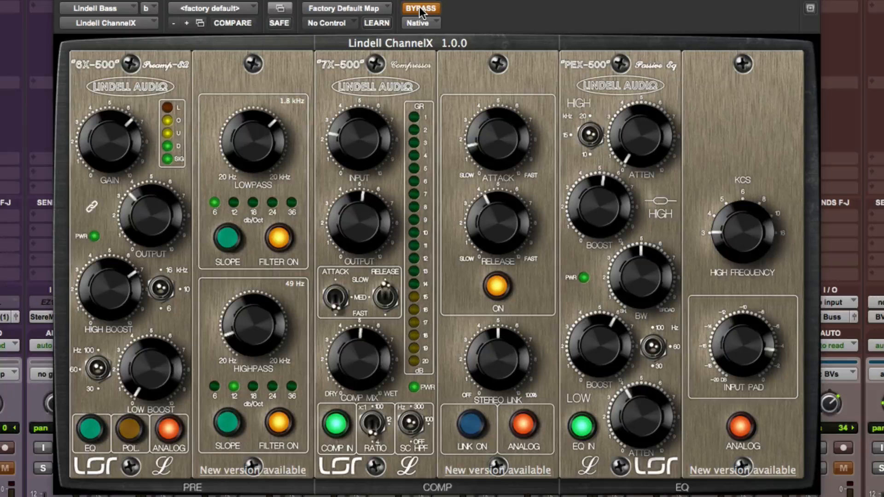
pyautogui.click(419, 8)
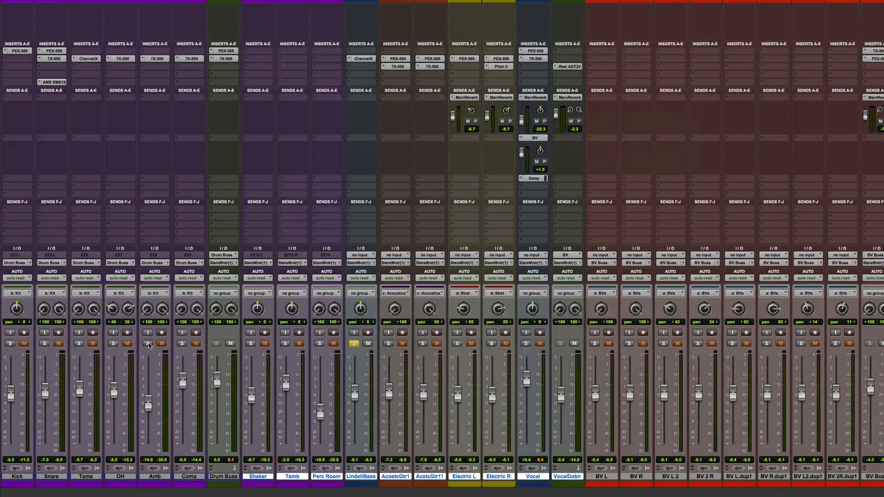
# Solo the drum kit tracks and raise the high boost in Side mode on the Drum Buss PEX-500.
pyautogui.click(147, 344)
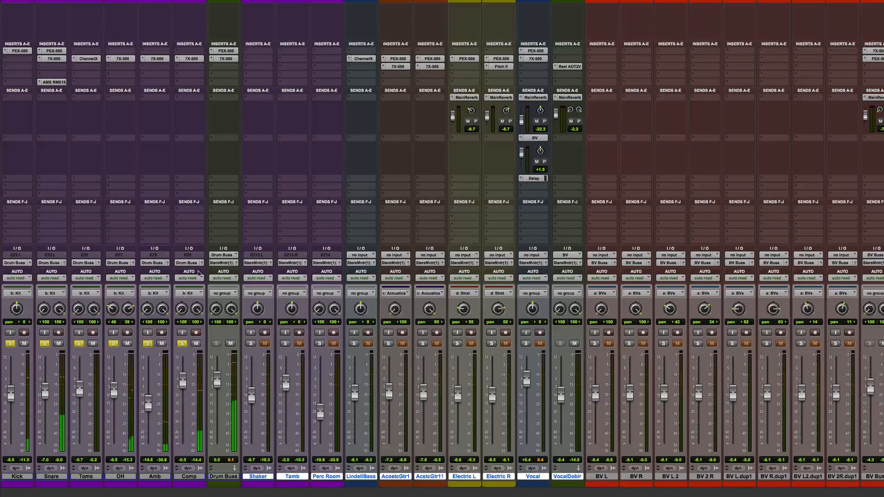
pyautogui.click(225, 52)
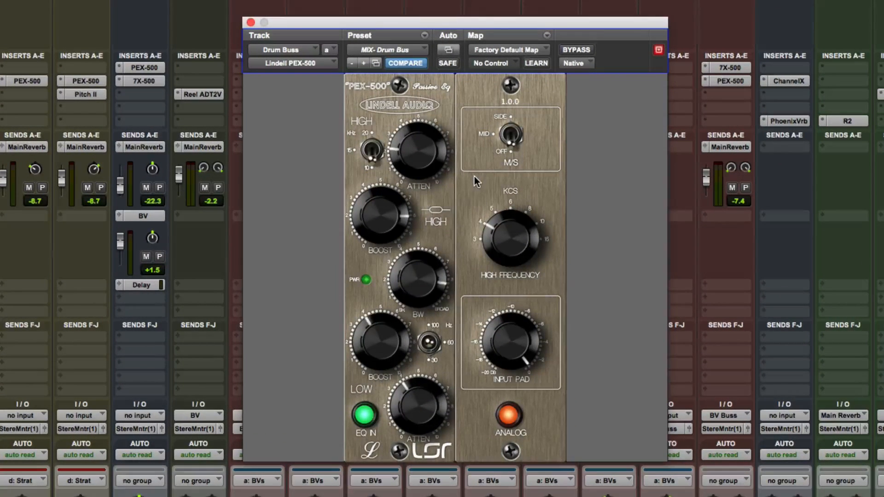
pyautogui.click(511, 138)
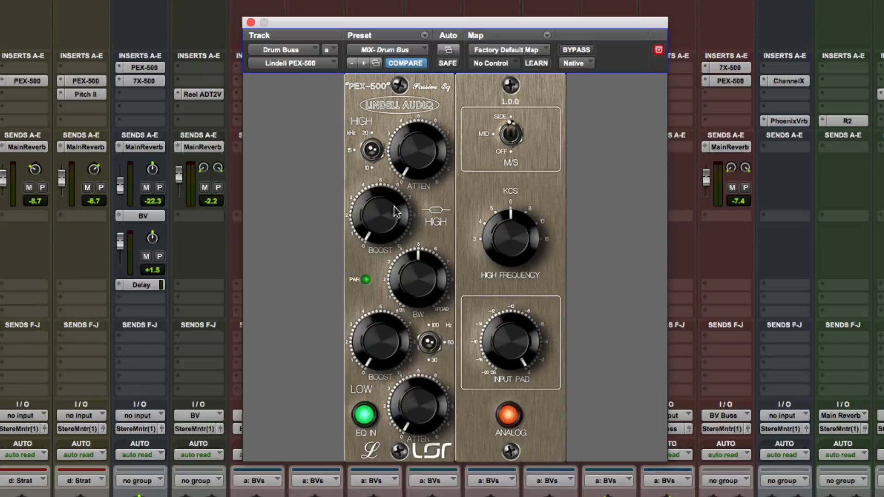
pyautogui.moveTo(394, 206); pyautogui.dragTo(416, 52)
# Switch the Drum Buss PEX-500 to Mid and adjust its high attenuation and low boost.
pyautogui.click(510, 135)
pyautogui.moveTo(424, 134); pyautogui.dragTo(428, 111)
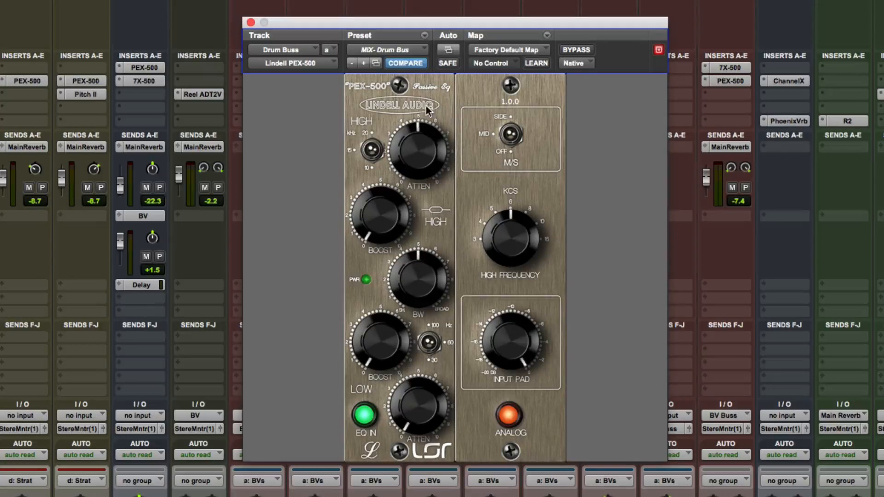
pyautogui.moveTo(387, 314); pyautogui.dragTo(388, 294)
pyautogui.moveTo(424, 156); pyautogui.dragTo(427, 177)
# Return the Drum Buss PEX-500 to Side, raise its high frequency to about 10 KCS, and compare the drums with the plugin bypassed.
pyautogui.click(508, 134)
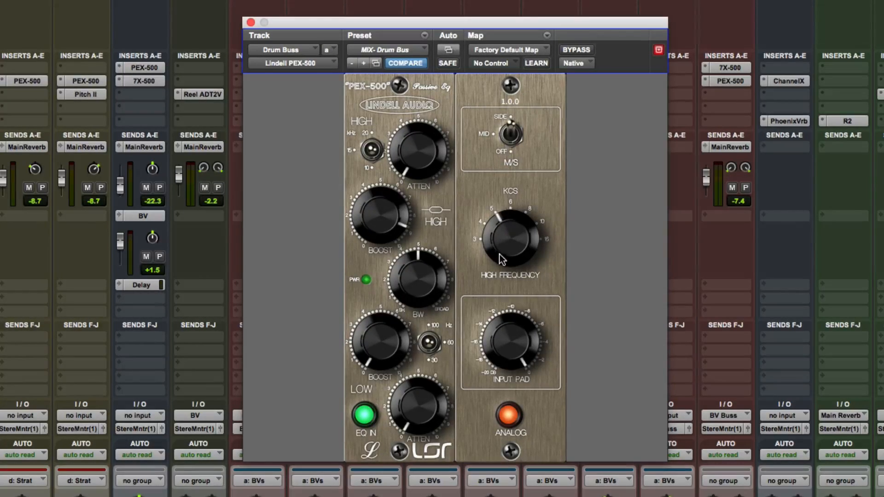
pyautogui.moveTo(499, 254); pyautogui.dragTo(504, 210)
pyautogui.click(570, 51)
pyautogui.click(571, 51)
# Raise the Side low boost and low attenuation on the Drum Buss PEX-500 and reduce the high band's bandwidth.
pyautogui.moveTo(396, 341); pyautogui.dragTo(413, 257)
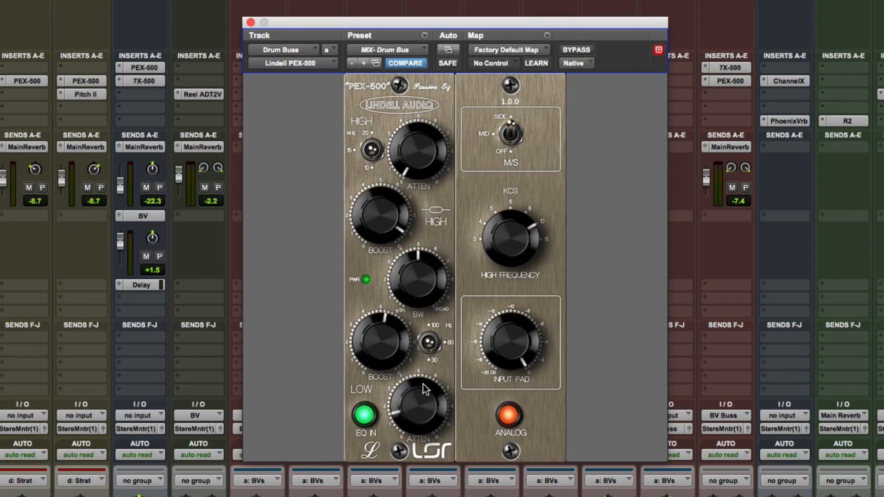
pyautogui.moveTo(424, 389); pyautogui.dragTo(418, 366)
pyautogui.moveTo(424, 292); pyautogui.dragTo(428, 343)
# Inspect the 7X-500 on the Amb and Acoustic Guitar 1 tracks, and set the duplicate acoustic guitar's 7X-500 ratio to 4.
pyautogui.click(1, 81)
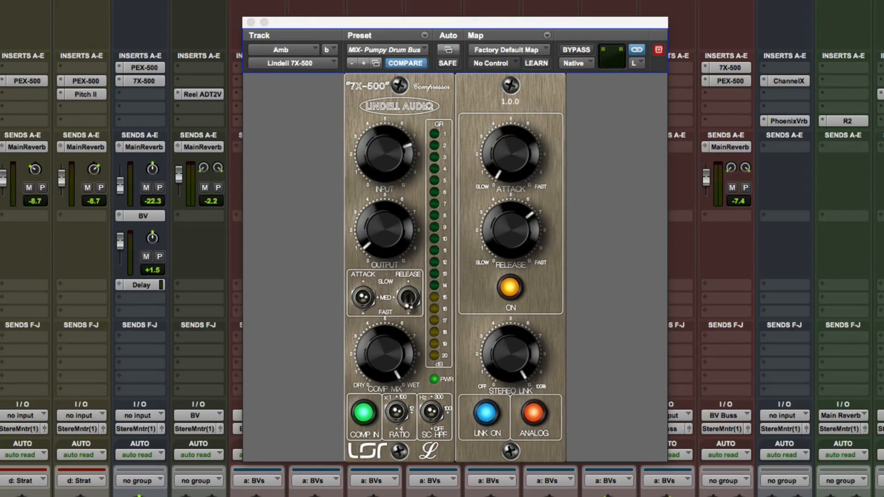
pyautogui.click(1, 81)
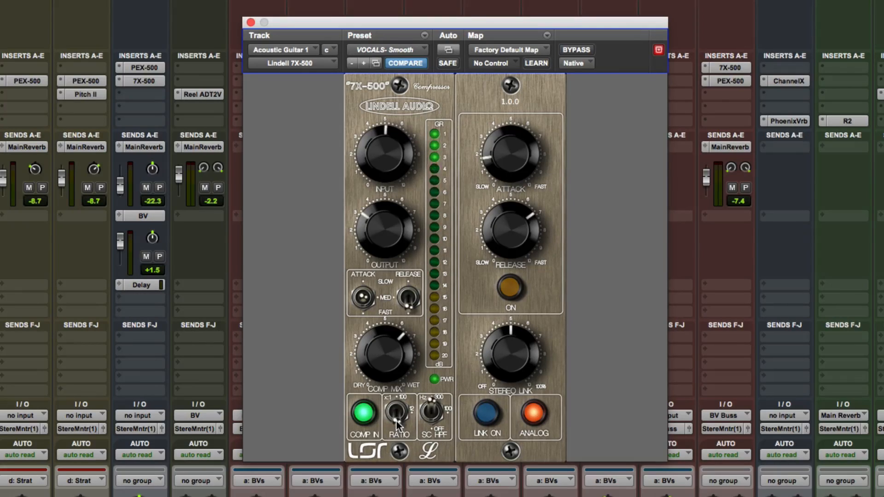
pyautogui.click(1, 81)
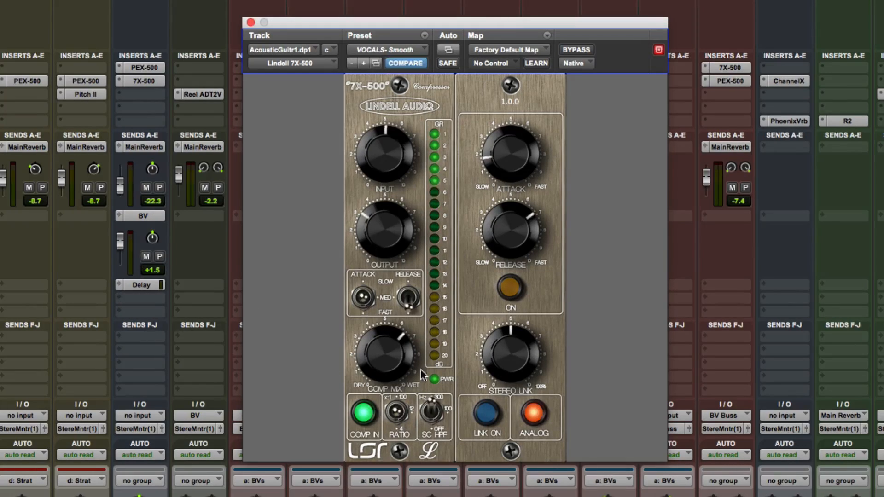
pyautogui.click(399, 420)
# Compare the acoustic guitars by bypassing and restoring insert C, and then insert B, from the duplicate acoustic guitar track onward.
pyautogui.keyDown('alt'); pyautogui.keyDown('super'); pyautogui.click(1, 94); pyautogui.keyUp('super'); pyautogui.keyUp('alt')
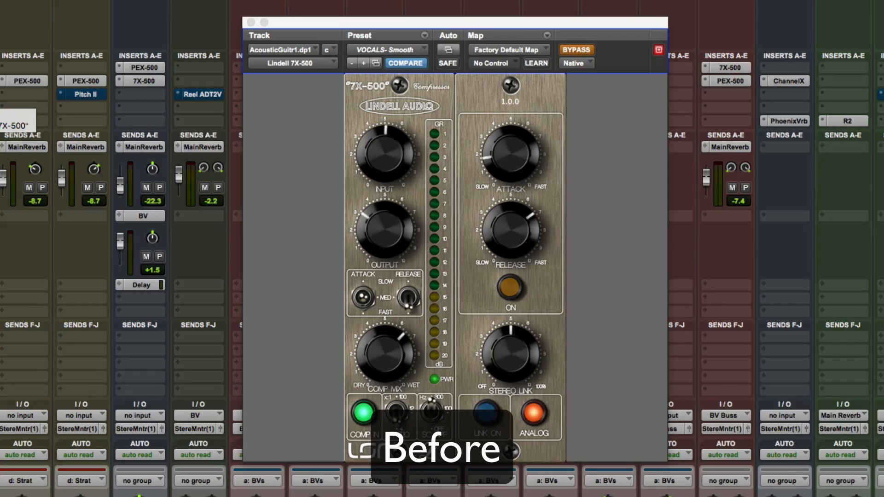
pyautogui.keyDown('alt'); pyautogui.keyDown('super'); pyautogui.click(1, 94); pyautogui.keyUp('super'); pyautogui.keyUp('alt')
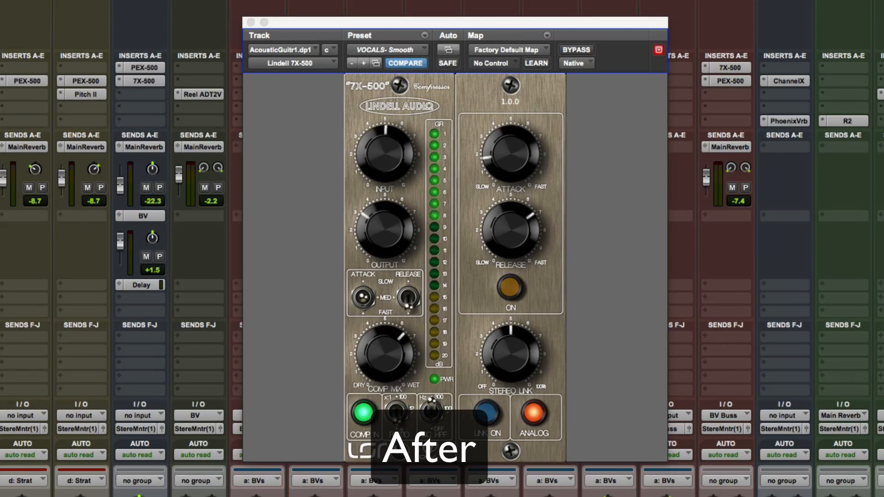
pyautogui.keyDown('alt'); pyautogui.keyDown('super'); pyautogui.click(1, 81); pyautogui.keyUp('super'); pyautogui.keyUp('alt')
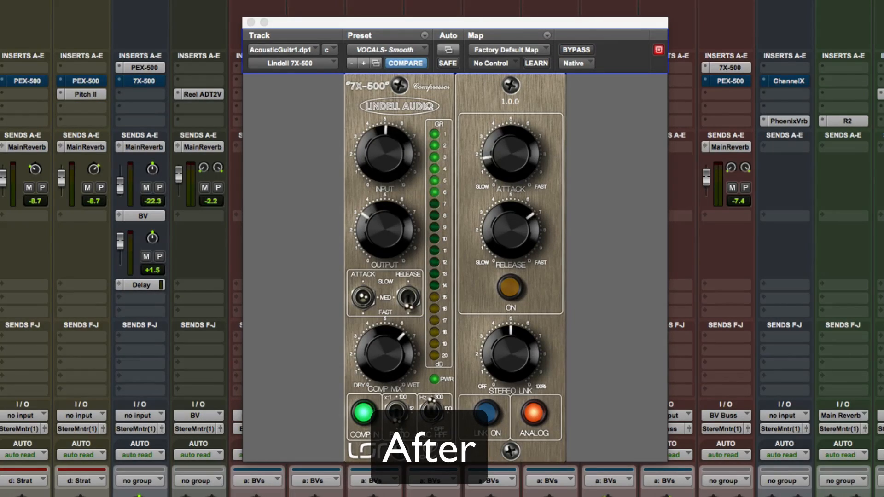
pyautogui.keyDown('alt'); pyautogui.keyDown('super'); pyautogui.click(1, 81); pyautogui.keyUp('super'); pyautogui.keyUp('alt')
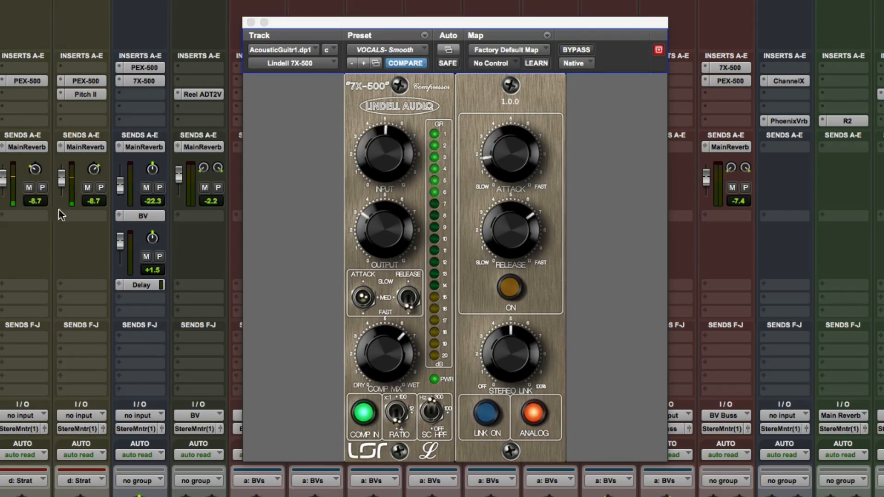
# Open the Electric L PEX-500 and compare both electric guitars with their PEX-500 inserts bypassed and active.
pyautogui.click(18, 81)
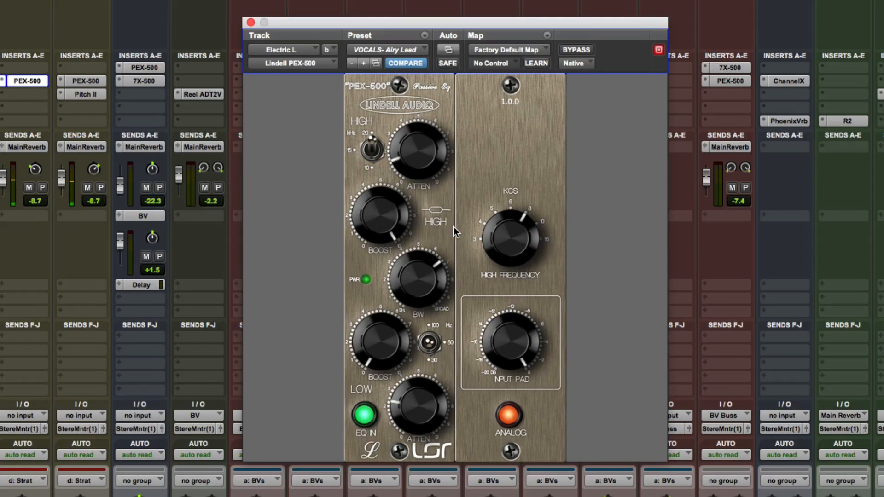
pyautogui.keyDown('super'); pyautogui.click(86, 82); pyautogui.keyUp('super')
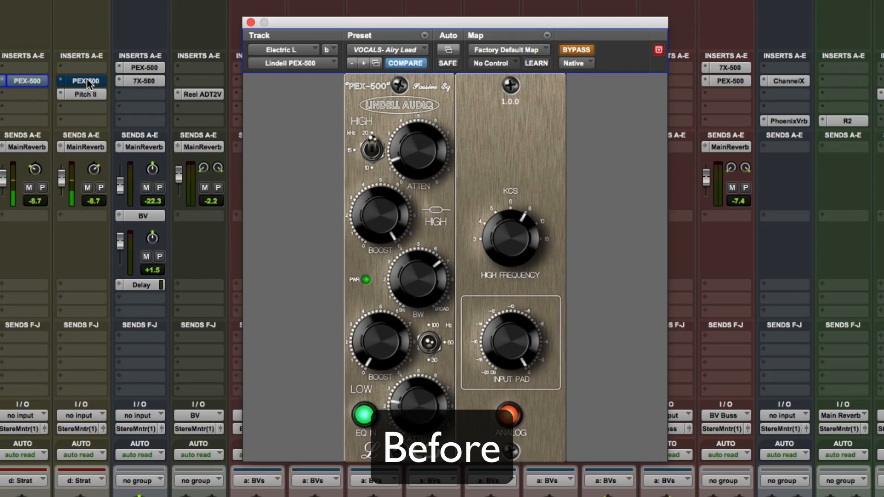
pyautogui.keyDown('super'); pyautogui.click(87, 80); pyautogui.keyUp('super')
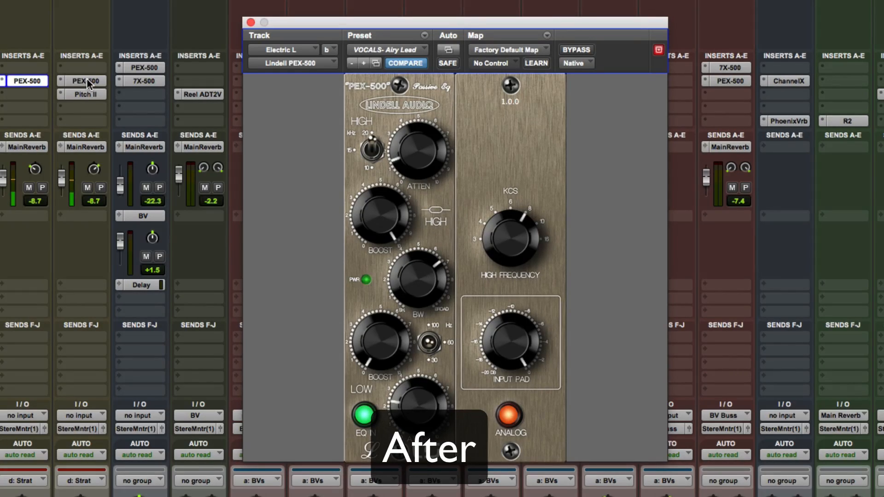
pyautogui.keyDown('super'); pyautogui.click(87, 81); pyautogui.keyUp('super')
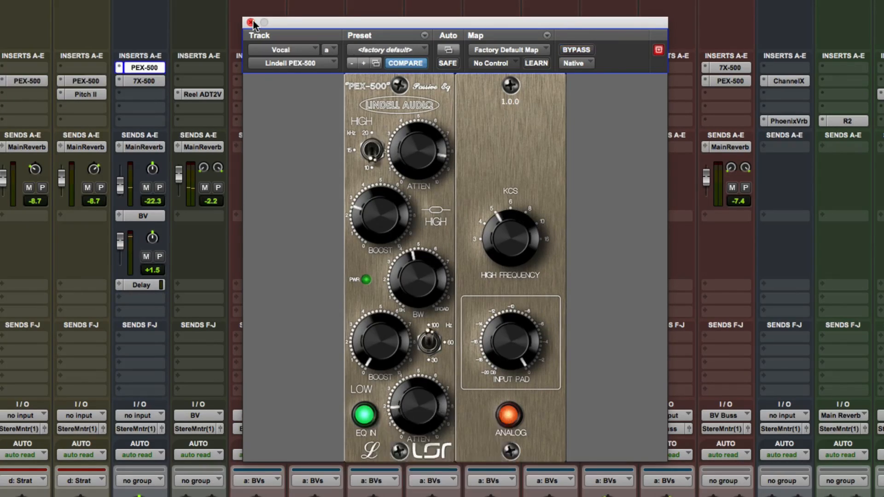
# Close the Vocal track's PEX-500 and switch the BV Buss PEX-500 from Side to Mid.
pyautogui.click(251, 22)
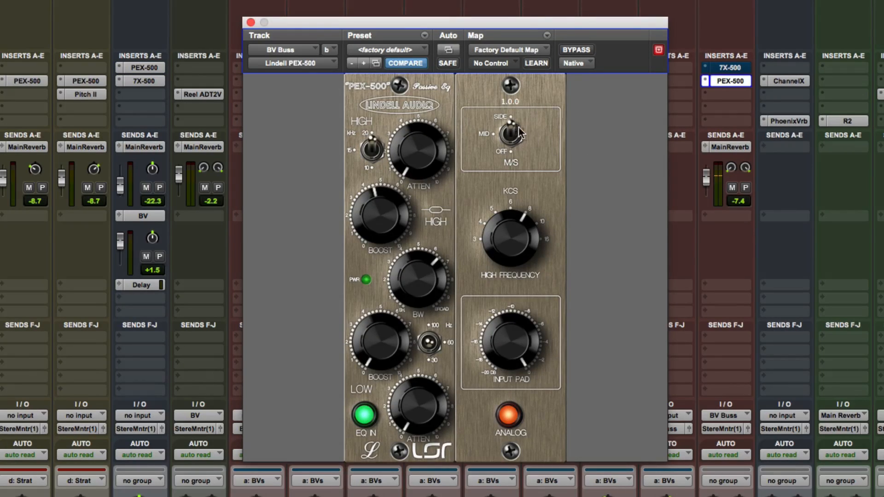
pyautogui.click(511, 134)
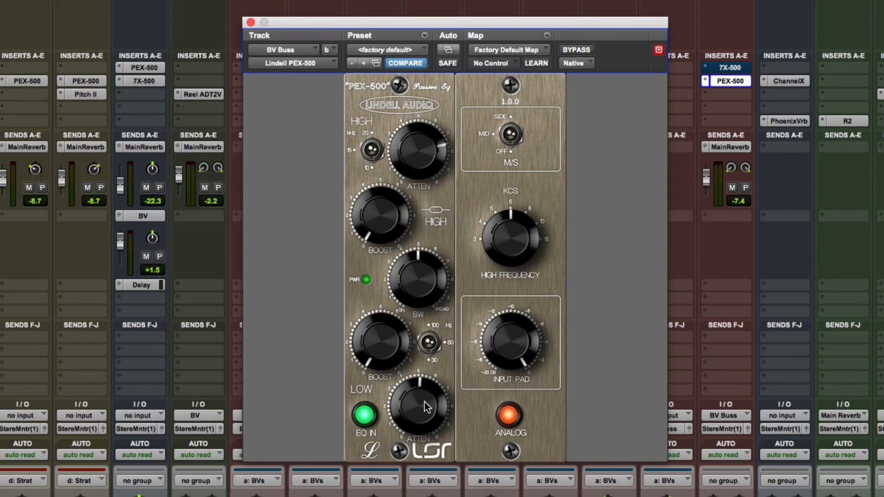
# Inspect the BV Buss PEX-500's Side and Mid settings, return it to Side, and compare the plugin bypassed and active.
pyautogui.click(511, 138)
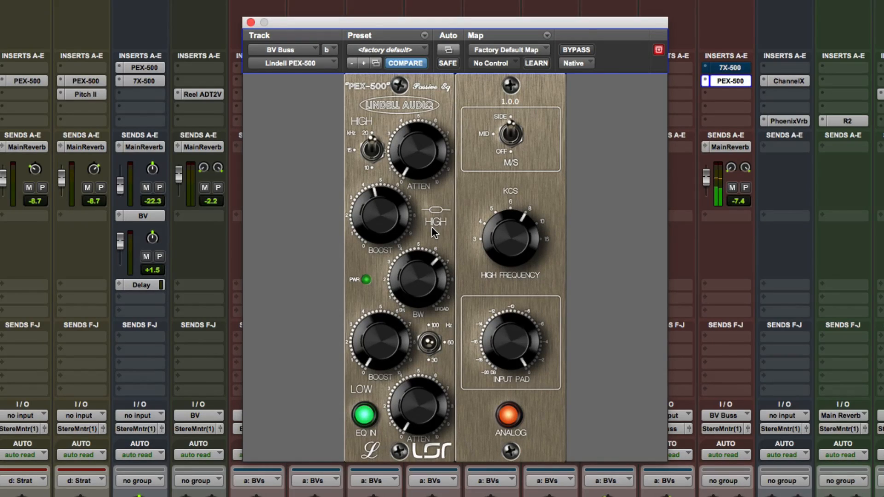
pyautogui.click(514, 134)
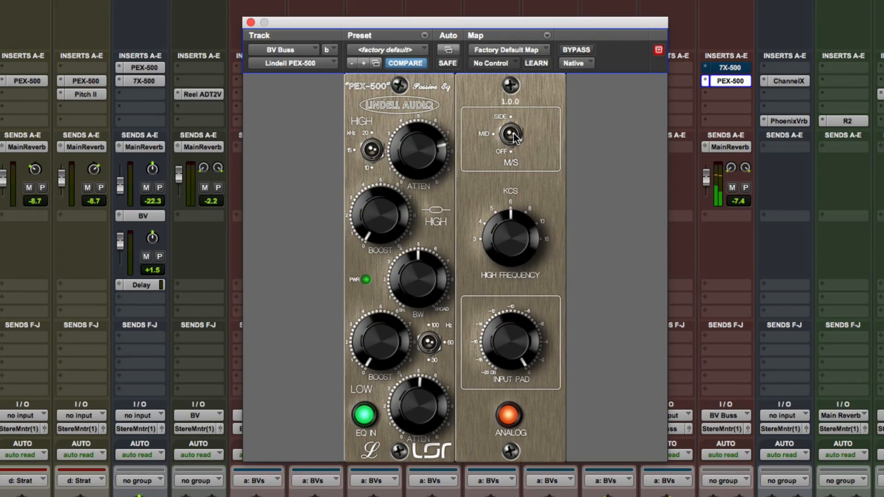
pyautogui.click(514, 135)
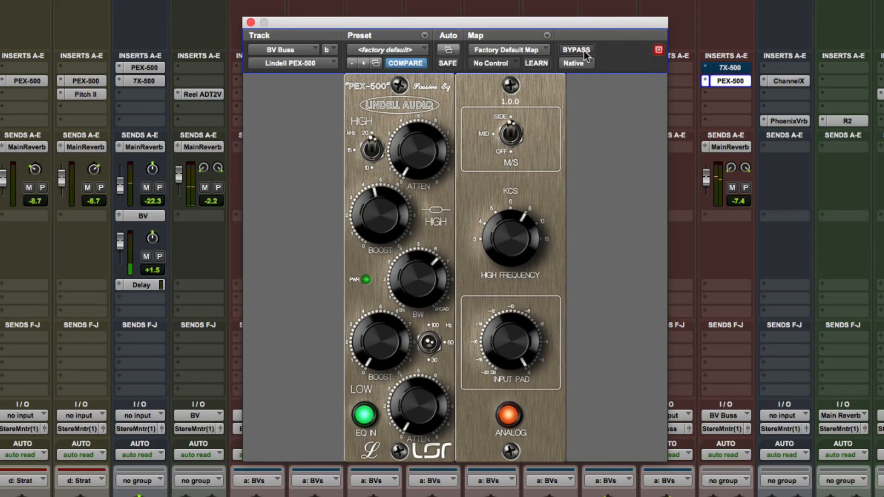
pyautogui.click(584, 51)
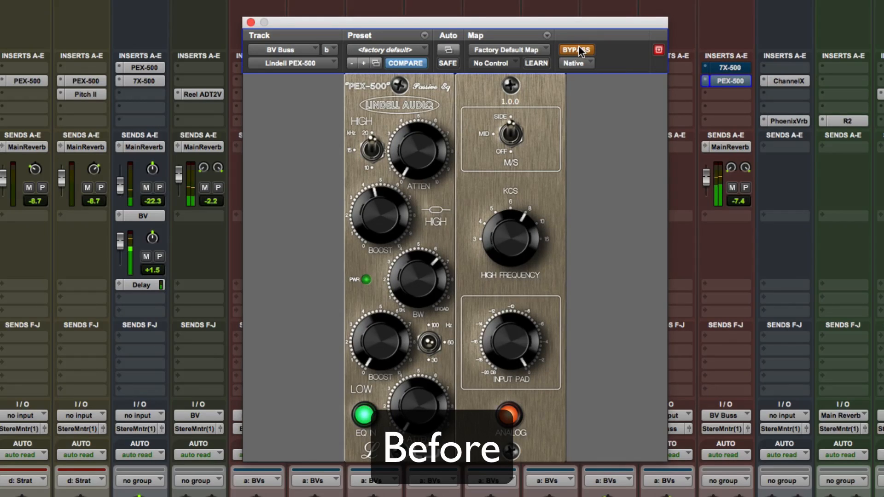
pyautogui.click(579, 49)
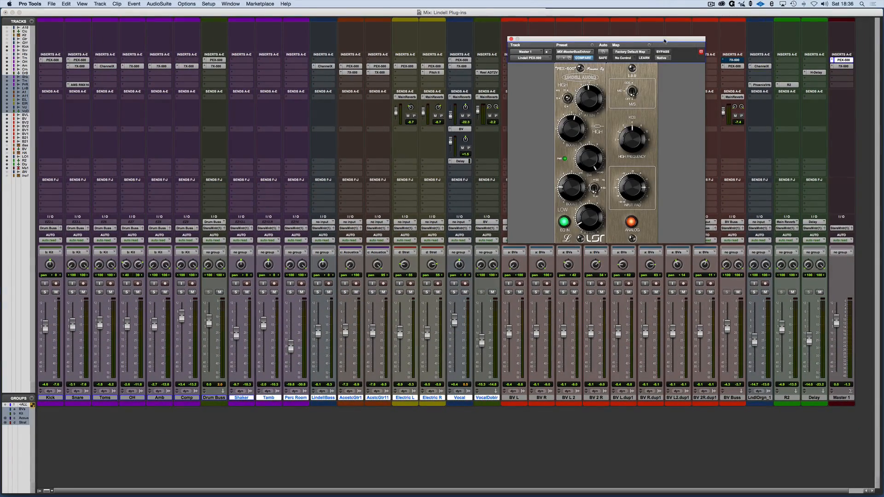
# Reposition the Master 1 PEX-500 window, open the 7X-500 on the same track, and lower its Comp Mix slightly.
pyautogui.moveTo(664, 40); pyautogui.dragTo(611, 31)
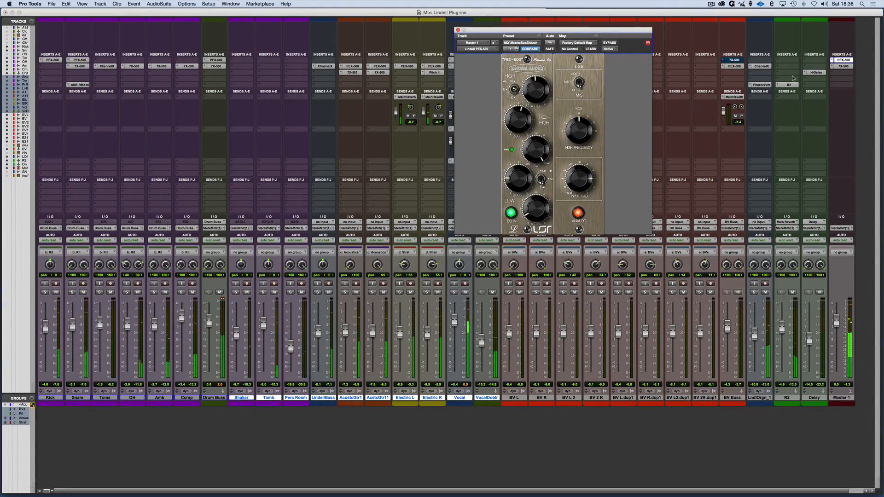
pyautogui.click(844, 66)
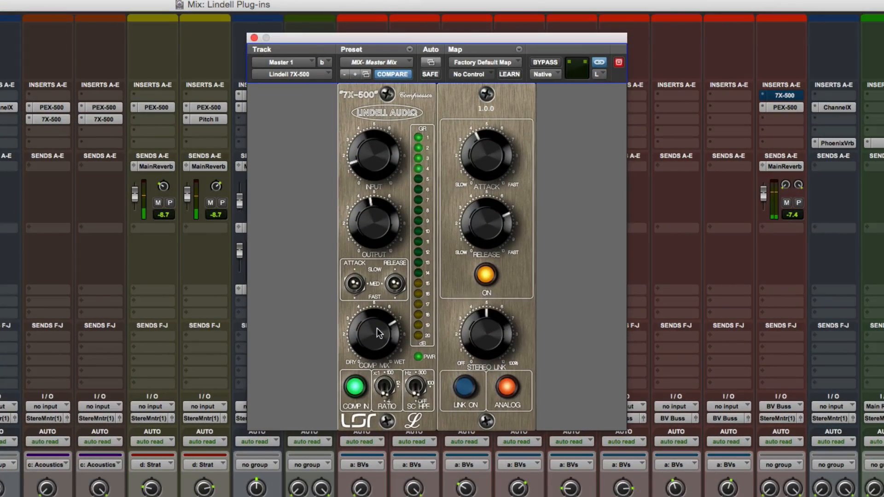
pyautogui.moveTo(377, 332)
pyautogui.mouseDown()
pyautogui.moveTo(359, 432)
pyautogui.moveTo(374, 343)
pyautogui.mouseUp()
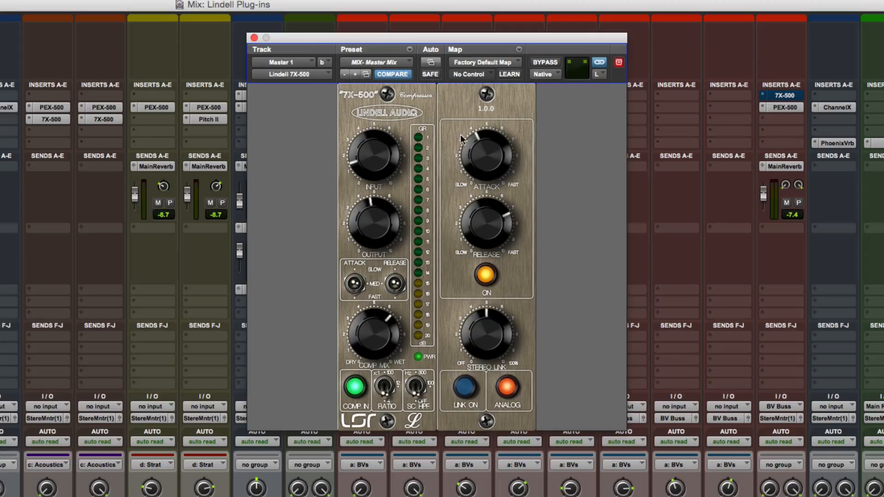
# Compare the Master 1 7X-500 bypassed and active during playback, and raise its Comp Mix slightly.
pyautogui.click(556, 62)
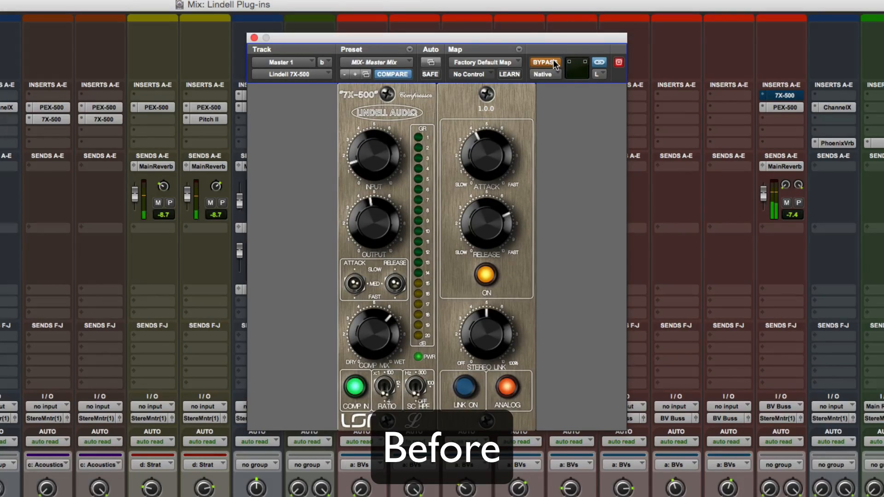
pyautogui.click(555, 63)
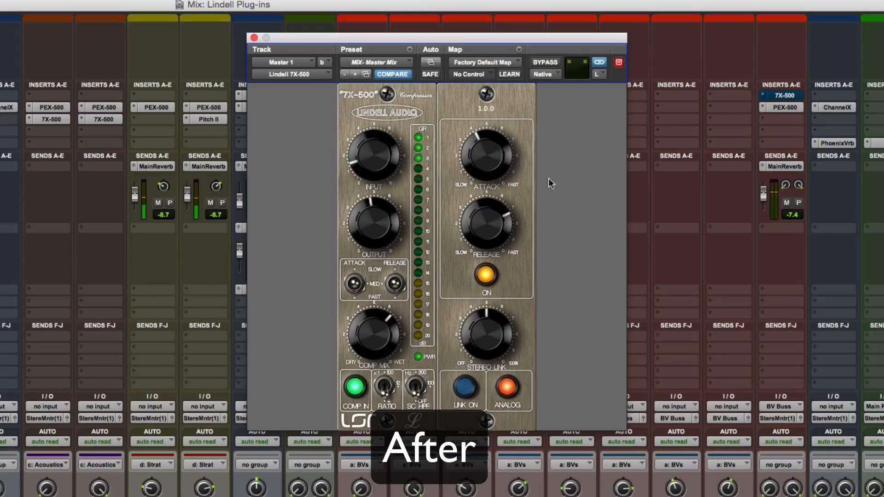
pyautogui.press('space')
pyautogui.moveTo(383, 332); pyautogui.dragTo(381, 316)
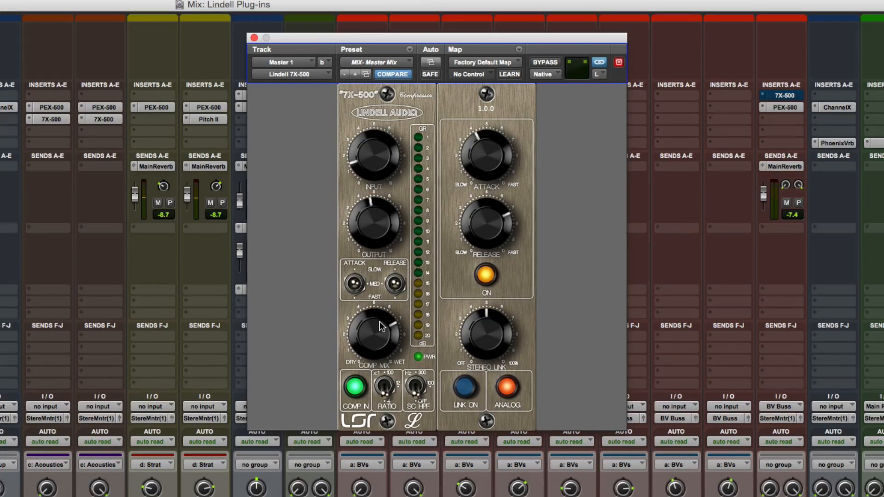
pyautogui.press('space')
# Open the Master 1 PEX-500, switch it to Side, and adjust its high-band bandwidth and boost.
pyautogui.click(784, 108)
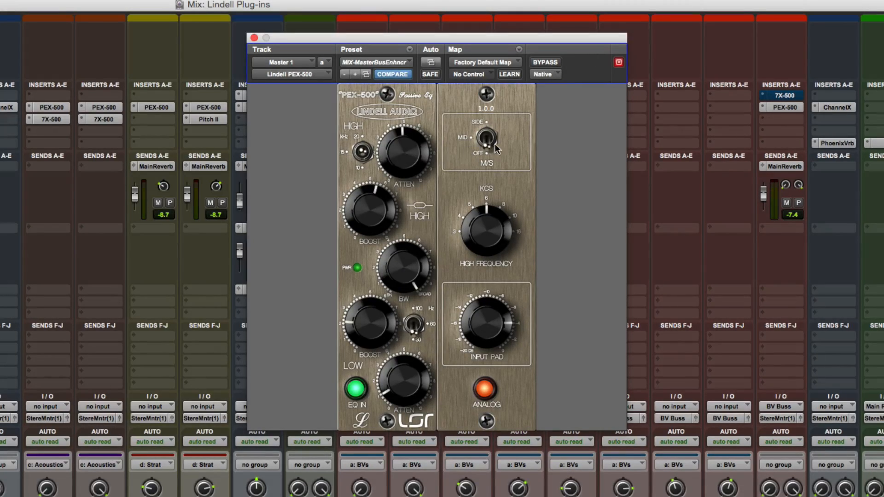
pyautogui.moveTo(492, 144); pyautogui.dragTo(492, 92)
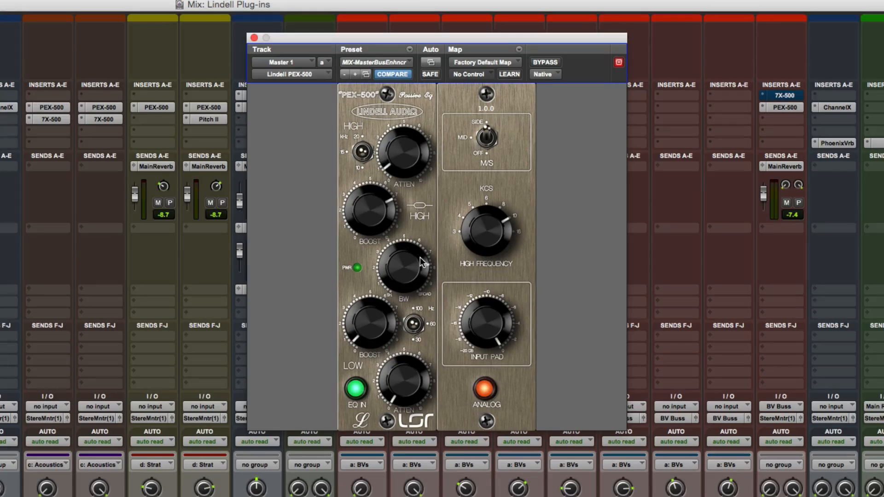
pyautogui.moveTo(420, 257); pyautogui.dragTo(435, 46)
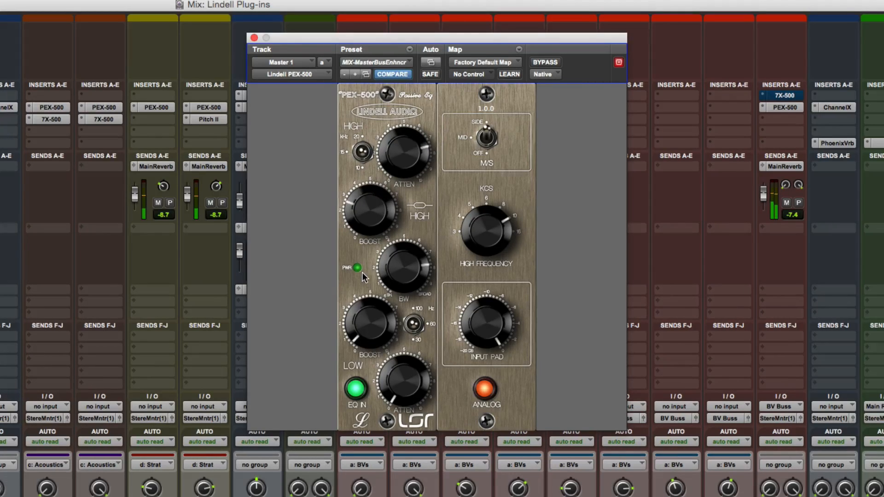
pyautogui.moveTo(361, 269); pyautogui.dragTo(360, 265)
# Switch the Master 1 PEX-500 to Mid, set 5 kHz high and 30 Hz low frequencies, and raise high boost, low boost and low attenuation.
pyautogui.click(487, 139)
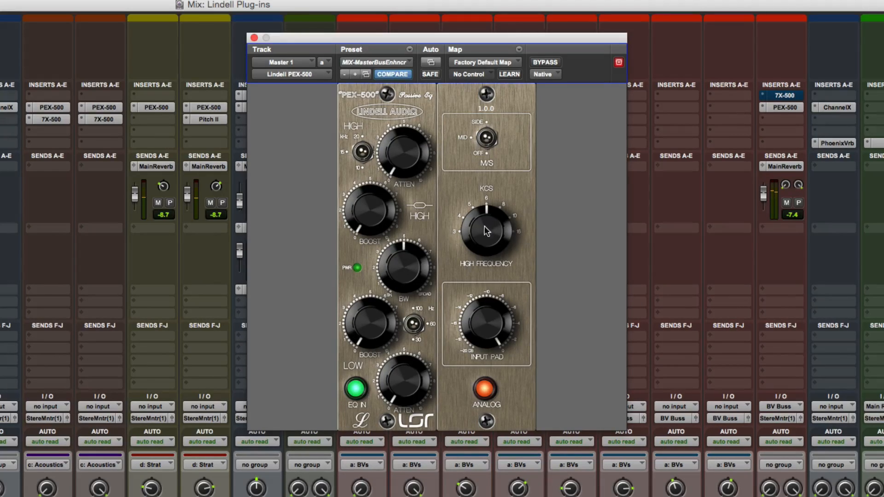
pyautogui.moveTo(482, 229); pyautogui.dragTo(479, 247)
pyautogui.moveTo(379, 216); pyautogui.dragTo(382, 153)
pyautogui.click(414, 338)
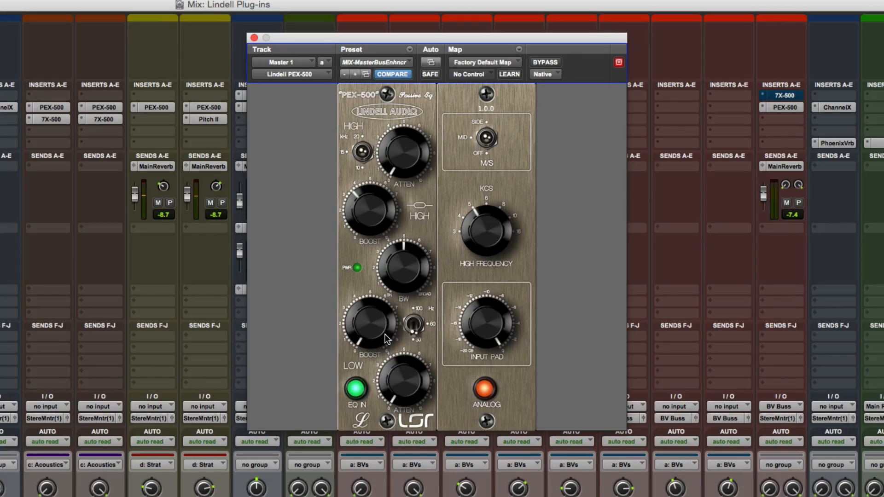
pyautogui.moveTo(370, 336); pyautogui.dragTo(376, 289)
pyautogui.moveTo(397, 380); pyautogui.dragTo(404, 345)
# Switch the Master 1 PEX-500 to Side, adjust its low boost and attenuation, and compare the mix with master processing bypassed and active.
pyautogui.click(489, 135)
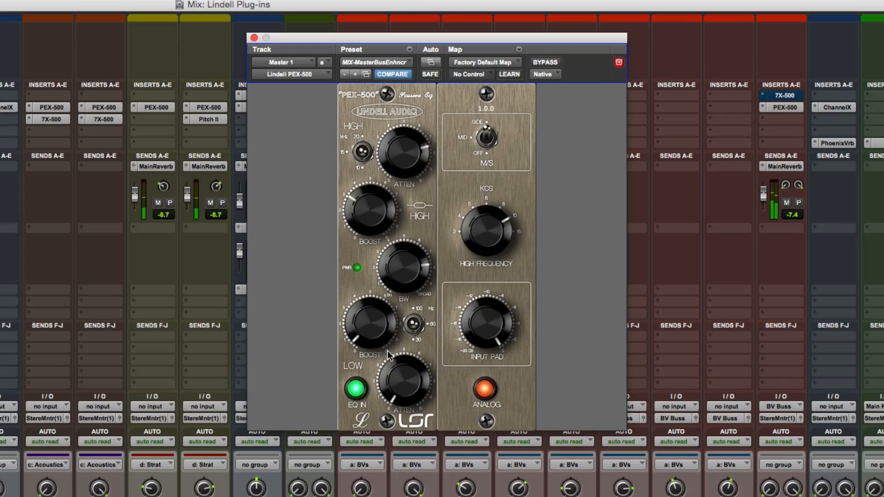
pyautogui.moveTo(368, 333); pyautogui.dragTo(399, 348)
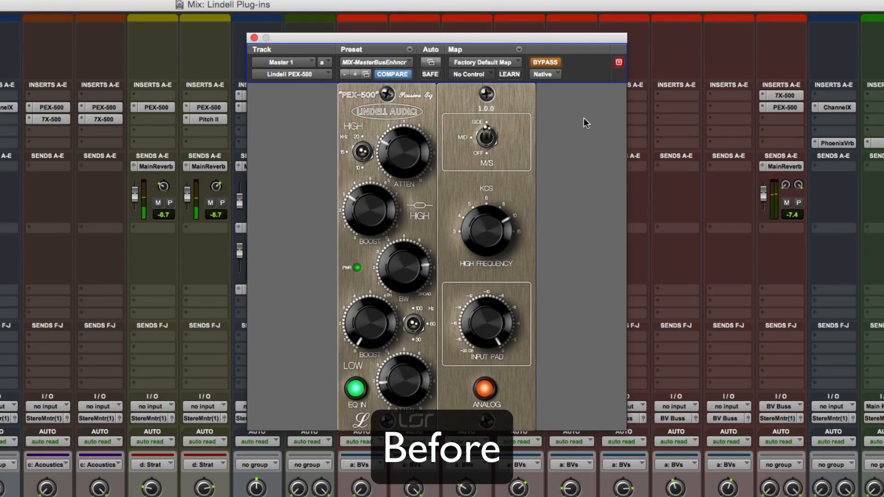
pyautogui.click(556, 63)
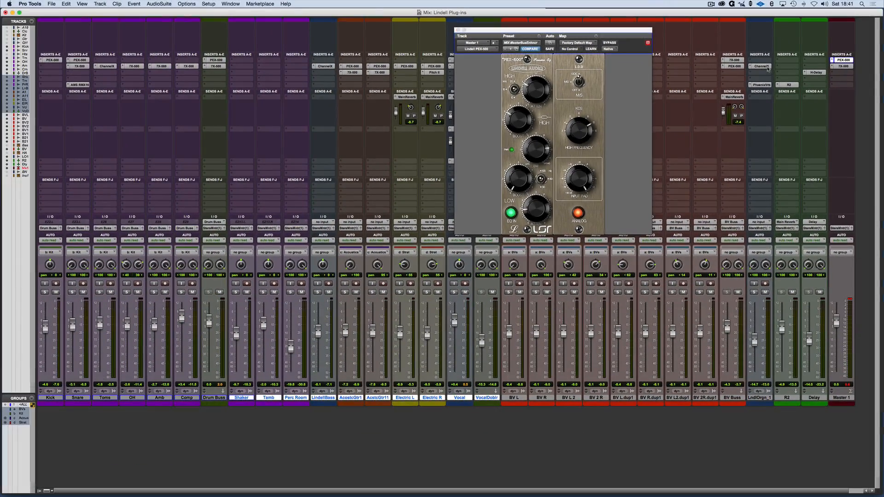
# Open the ChannelX on the Lindell Organ_1 track and examine its preamp, compressor and EQ settings.
pyautogui.click(764, 66)
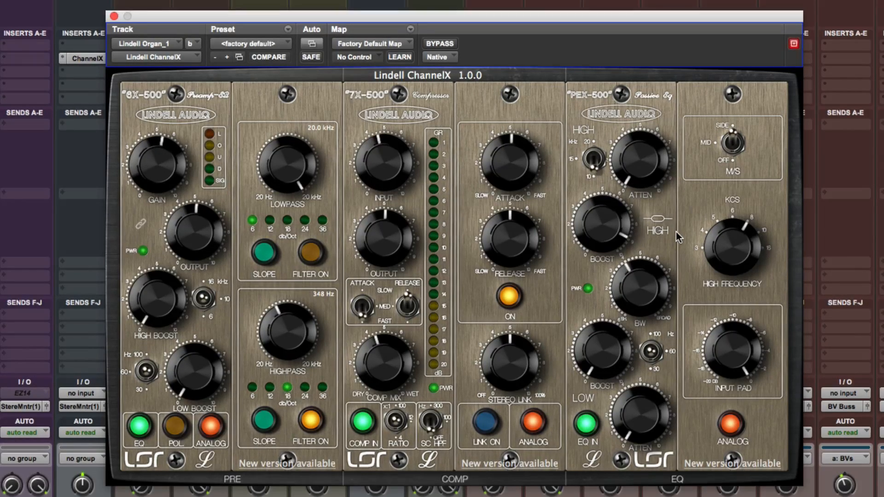
pyautogui.click(843, 240)
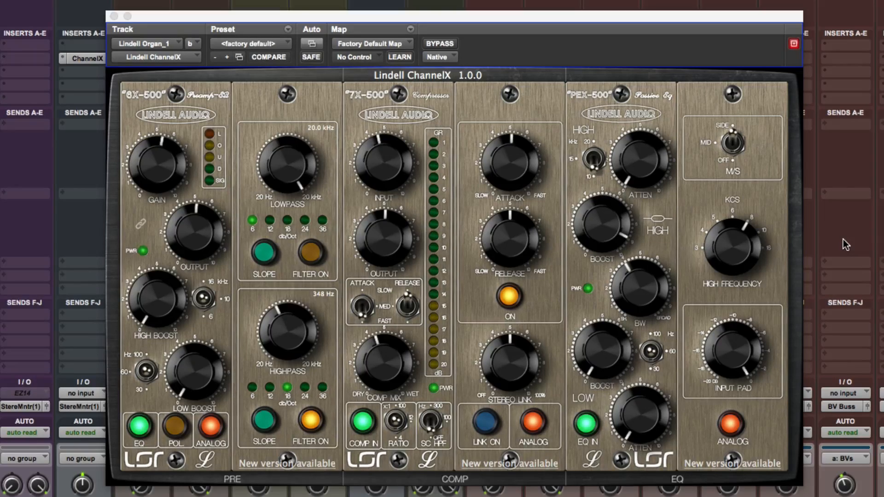